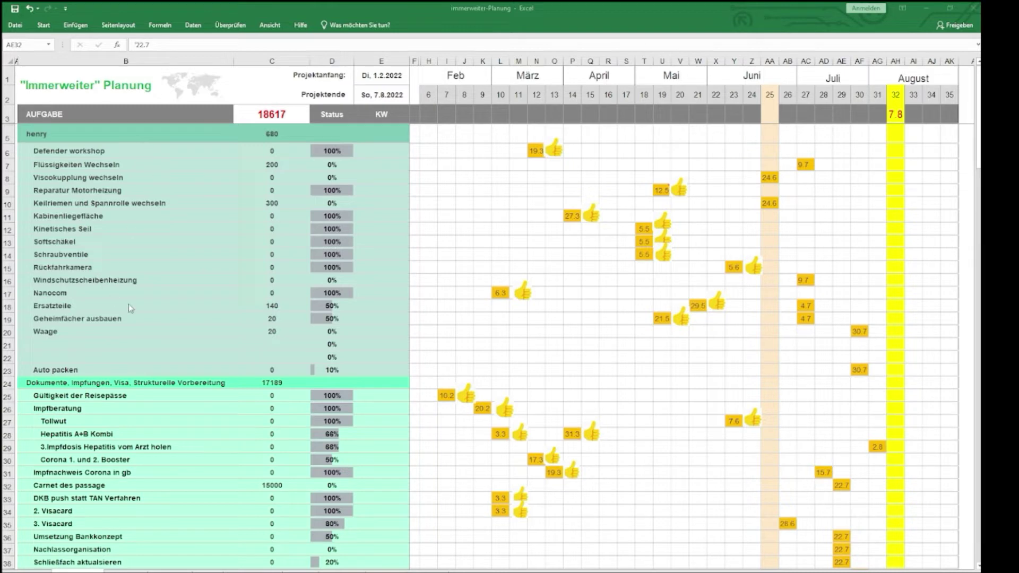
Look through every task section of the plan down to Sonstiges, then examine the task and cost cells of the Defender workshop row
{"action": "scroll", "coordinate": [129, 310], "scroll_direction": "down", "scroll_amount": 5}
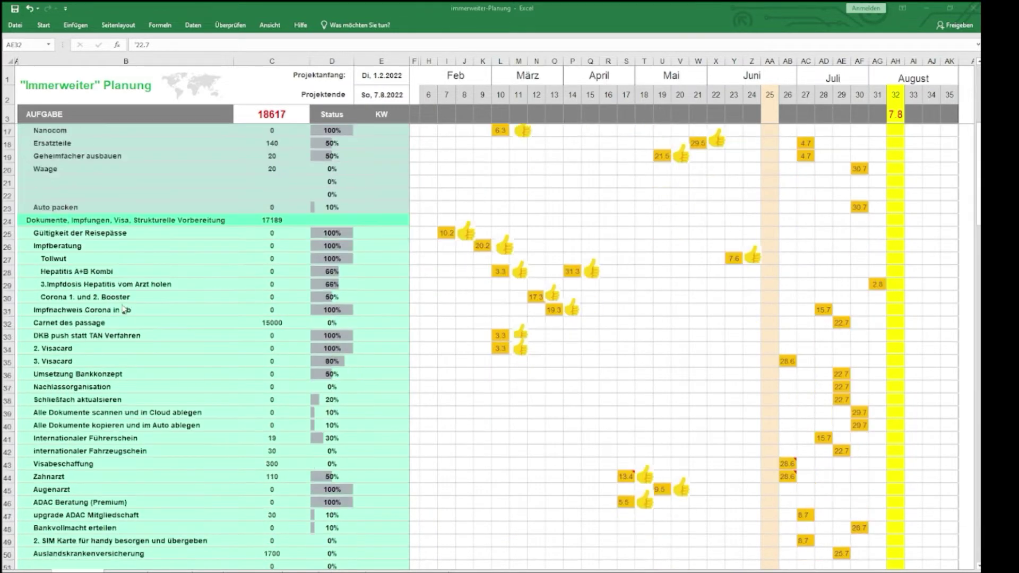
{"action": "scroll", "coordinate": [123, 307], "scroll_direction": "down", "scroll_amount": 1}
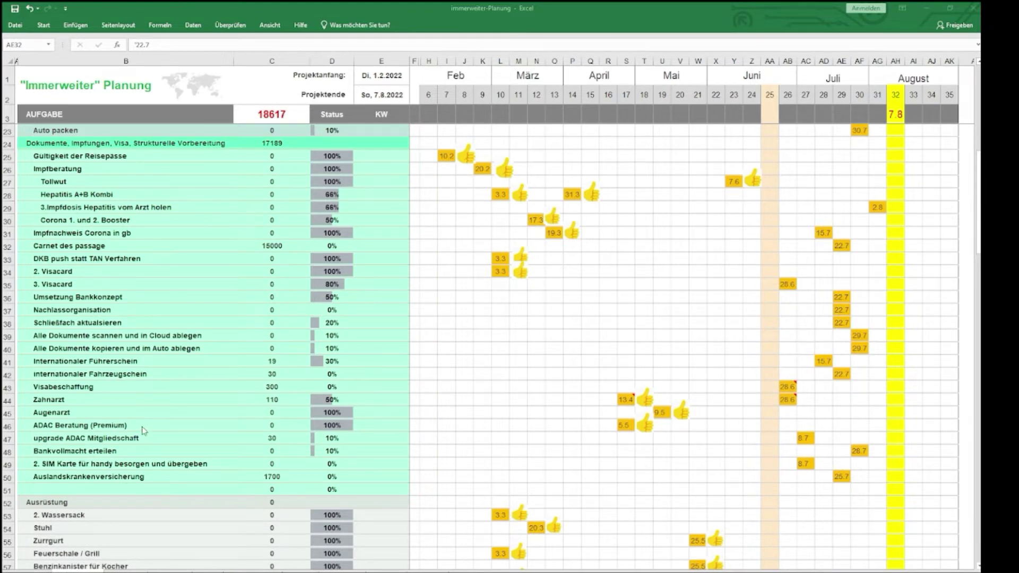
{"action": "scroll", "coordinate": [196, 325], "scroll_direction": "down", "scroll_amount": 5}
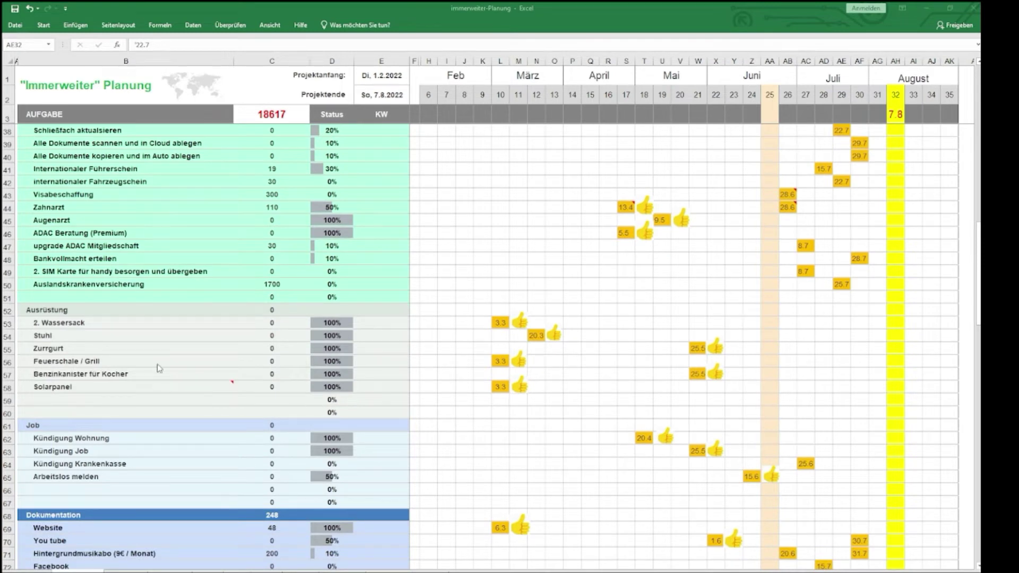
{"action": "scroll", "coordinate": [159, 368], "scroll_direction": "down", "scroll_amount": 2}
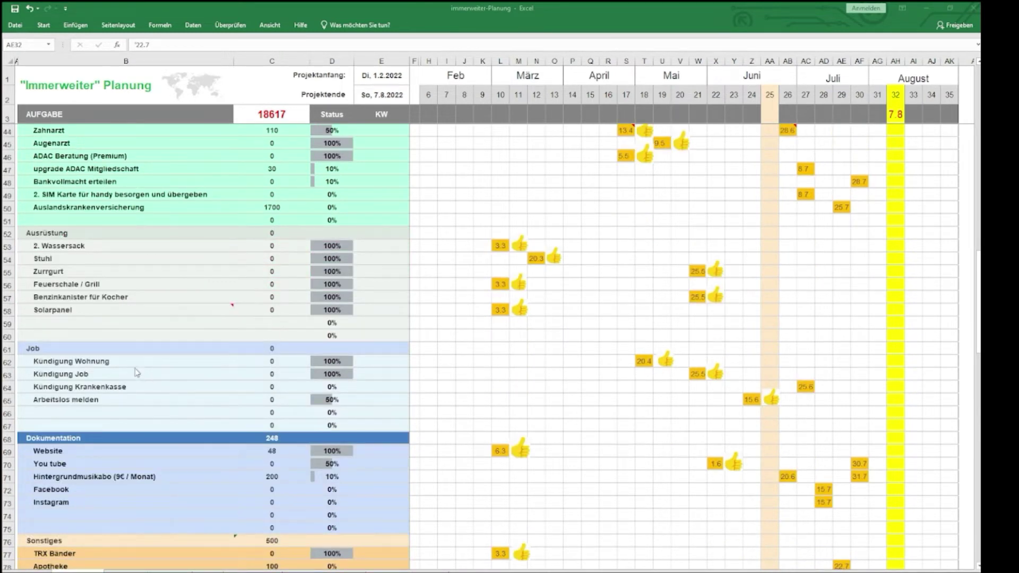
{"action": "scroll", "coordinate": [159, 376], "scroll_direction": "down", "scroll_amount": 2}
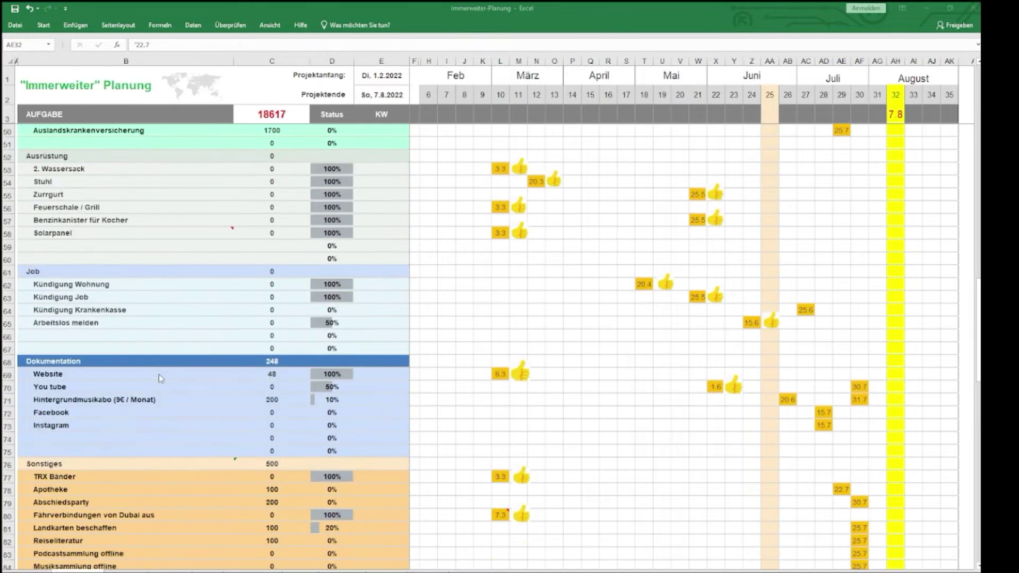
{"action": "scroll", "coordinate": [160, 366], "scroll_direction": "down", "scroll_amount": 2}
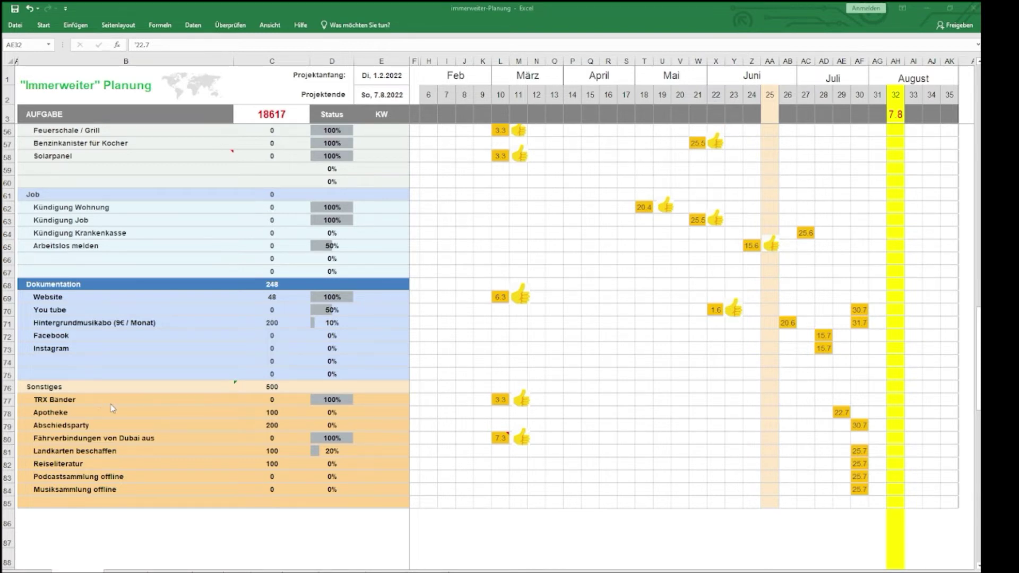
{"action": "scroll", "coordinate": [109, 408], "scroll_direction": "up", "scroll_amount": 10}
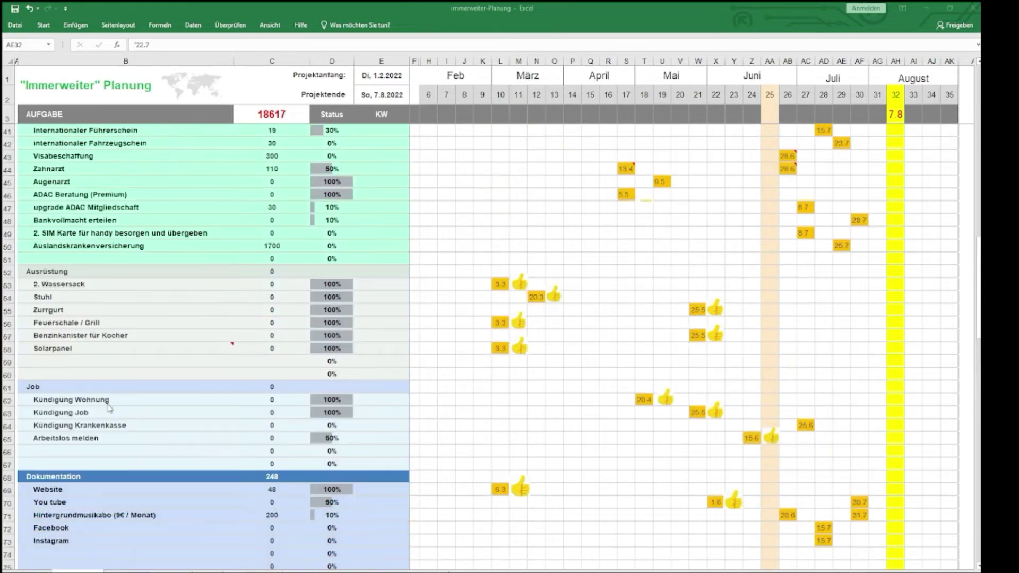
{"action": "scroll", "coordinate": [105, 410], "scroll_direction": "up", "scroll_amount": 7}
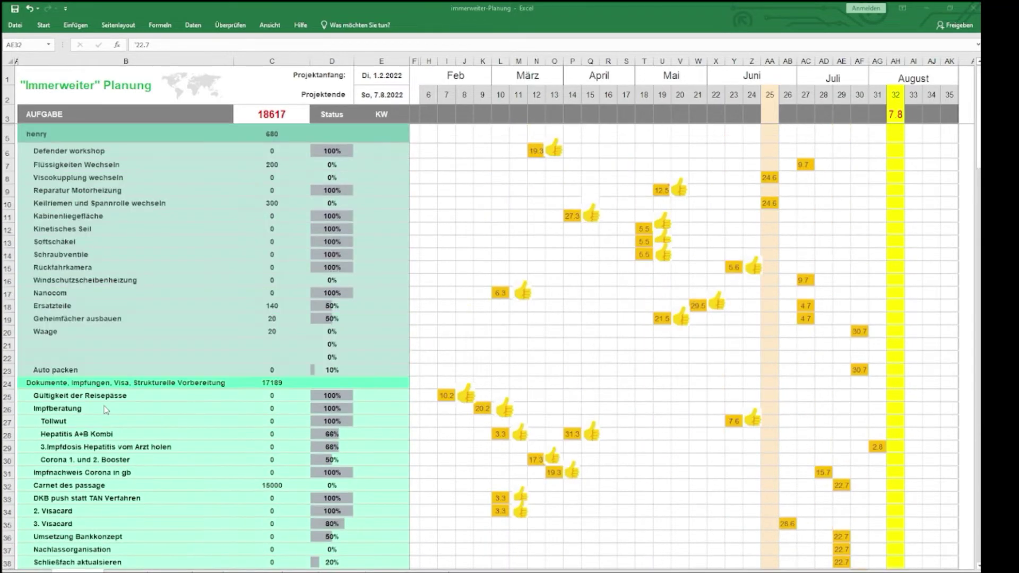
{"action": "left_click", "coordinate": [98, 151]}
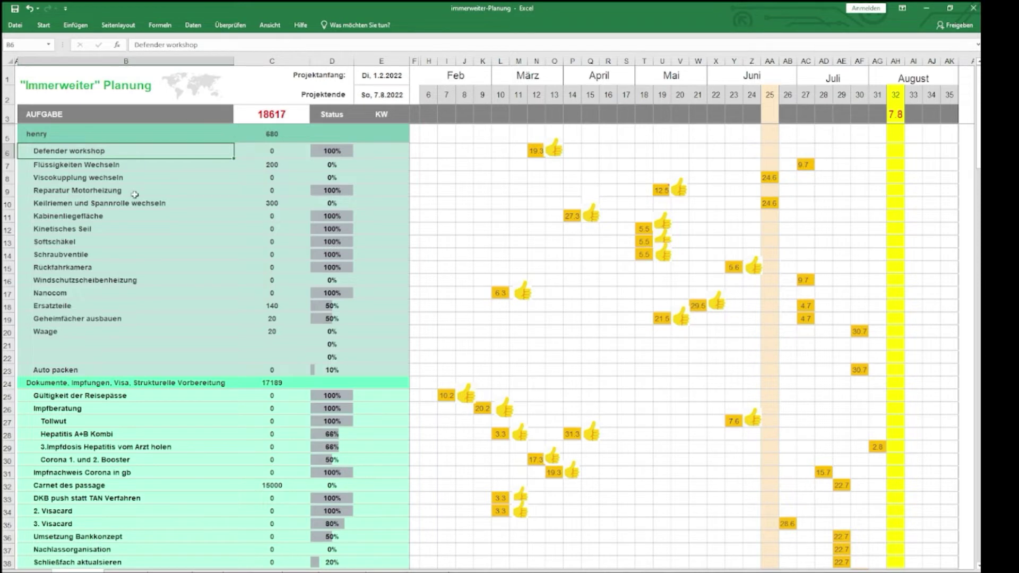
{"action": "left_click", "coordinate": [279, 152]}
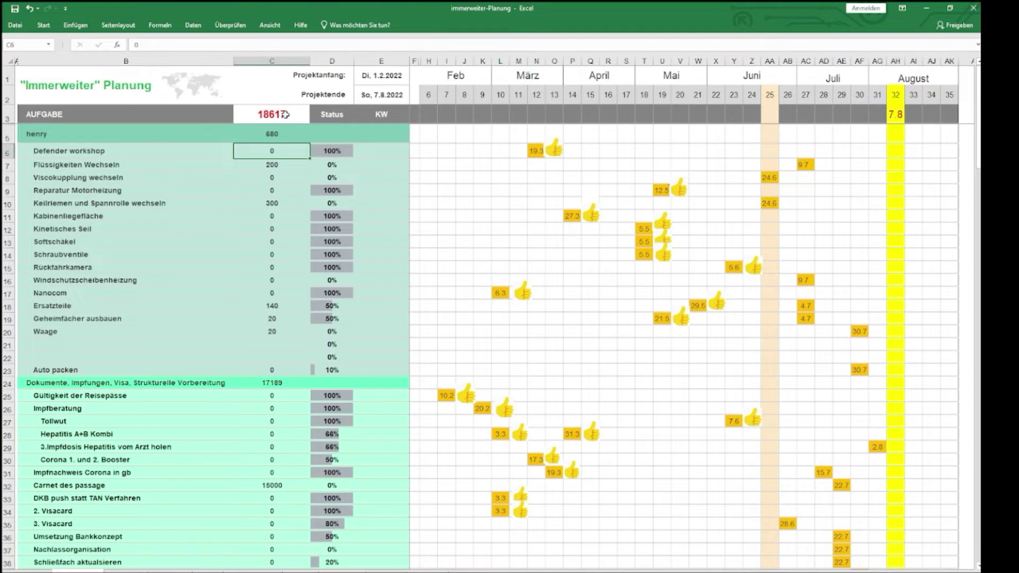
Set the status of the Flüssigkeiten Wechseln task to 100%
{"action": "left_click", "coordinate": [70, 167]}
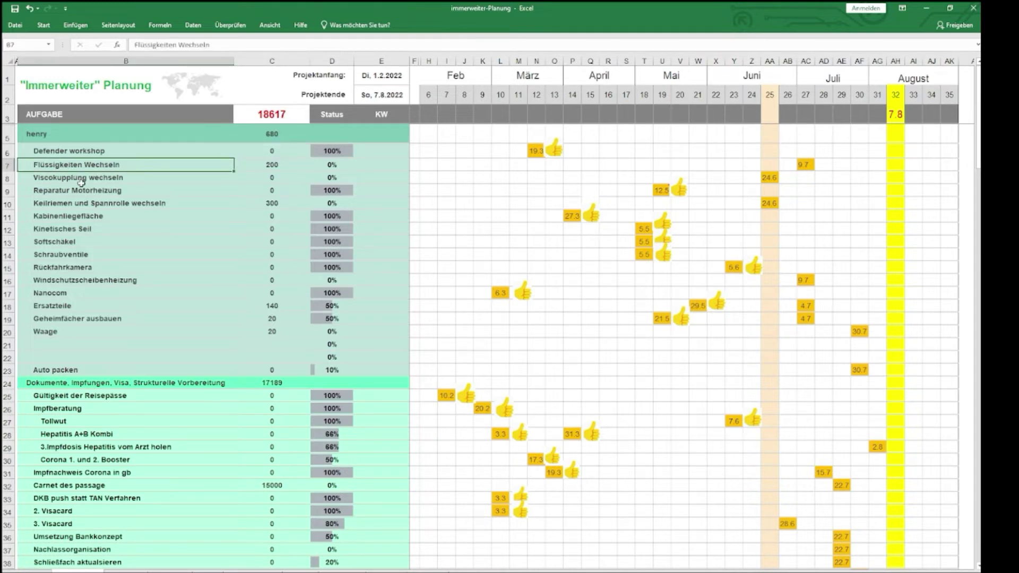
{"action": "left_click", "coordinate": [342, 166]}
{"action": "key", "text": "F2"}
{"action": "key", "text": "Home"}
{"action": "type", "text": "10"}
{"action": "key", "text": "Return"}
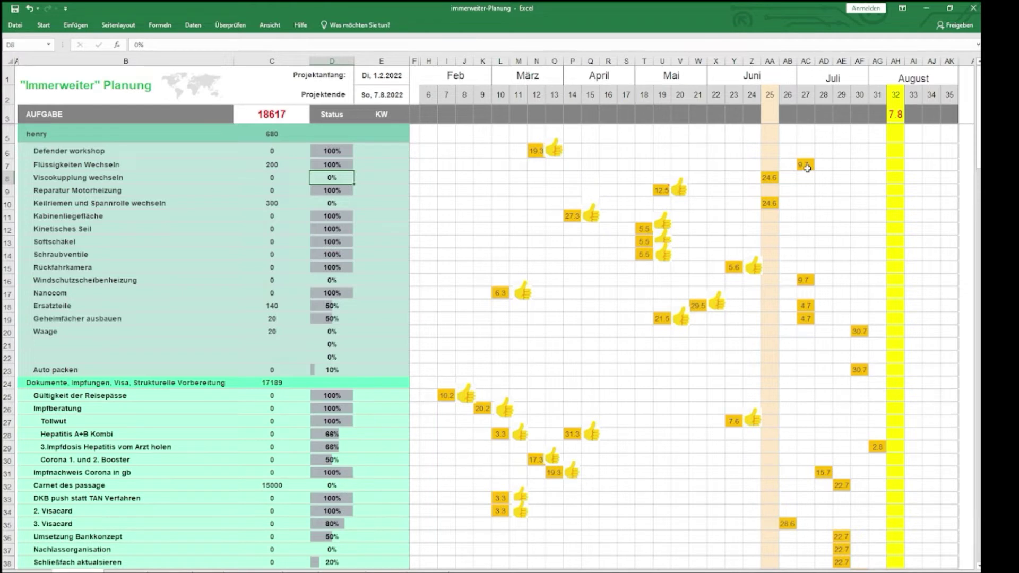
Reset the status of the Flüssigkeiten Wechseln task to 0%
{"action": "left_click", "coordinate": [335, 166]}
{"action": "type", "text": "0"}
{"action": "key", "text": "Return"}
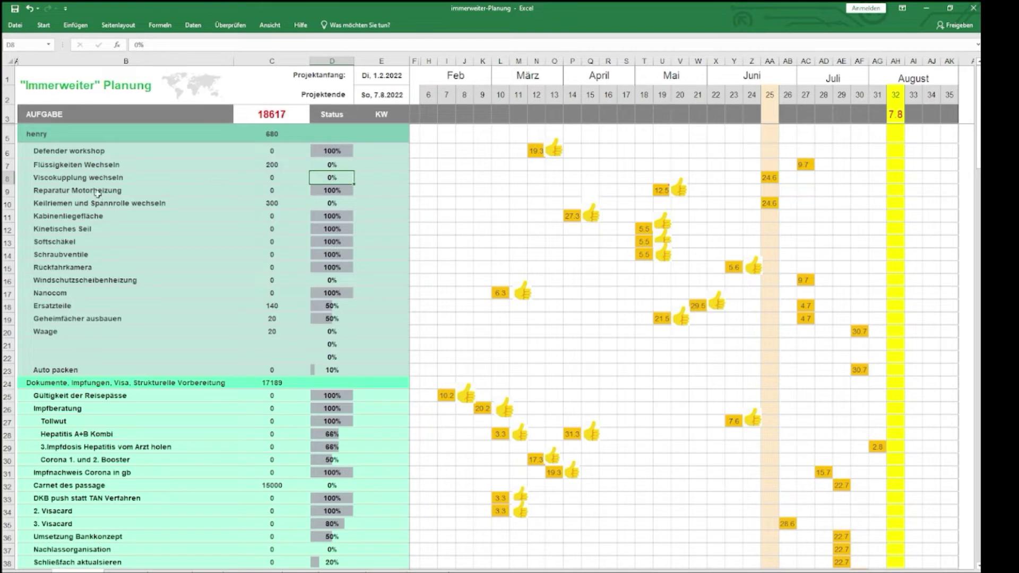
Review the vehicle tasks, including Viscokupplung wechseln, Schraubventile, Rückfahrkamera, Nanocom, Ersatzteile and Waage
{"action": "left_click", "coordinate": [106, 176]}
{"action": "left_click_drag", "start_coordinate": [106, 177], "coordinate": [110, 201]}
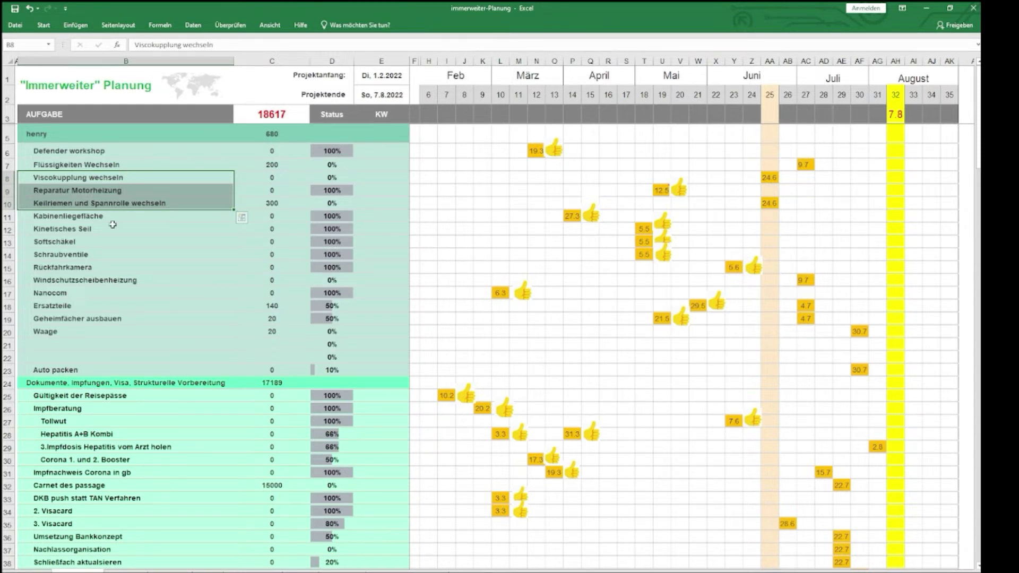
{"action": "left_click", "coordinate": [95, 151]}
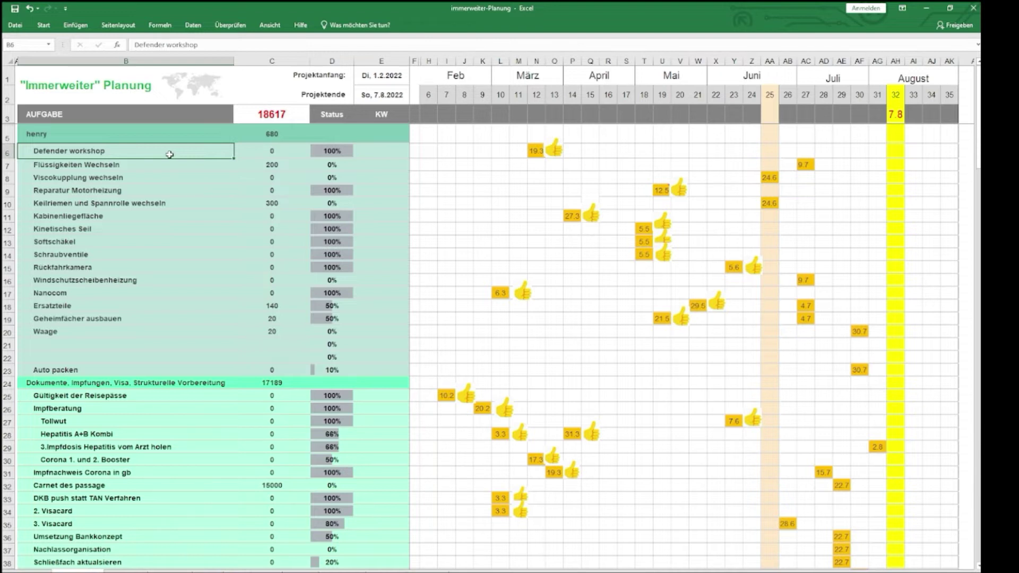
{"action": "left_click", "coordinate": [100, 254]}
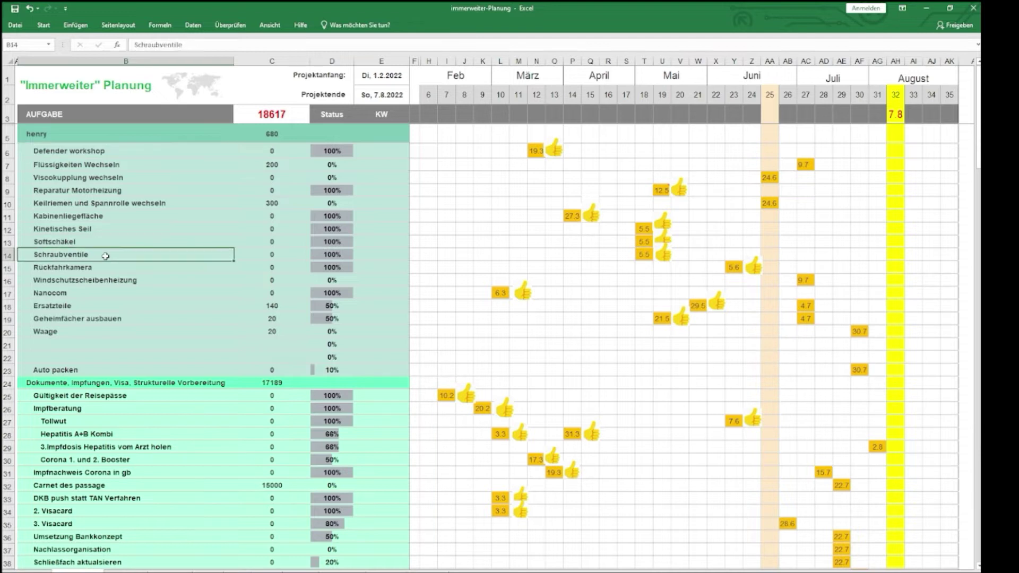
{"action": "left_click", "coordinate": [187, 265]}
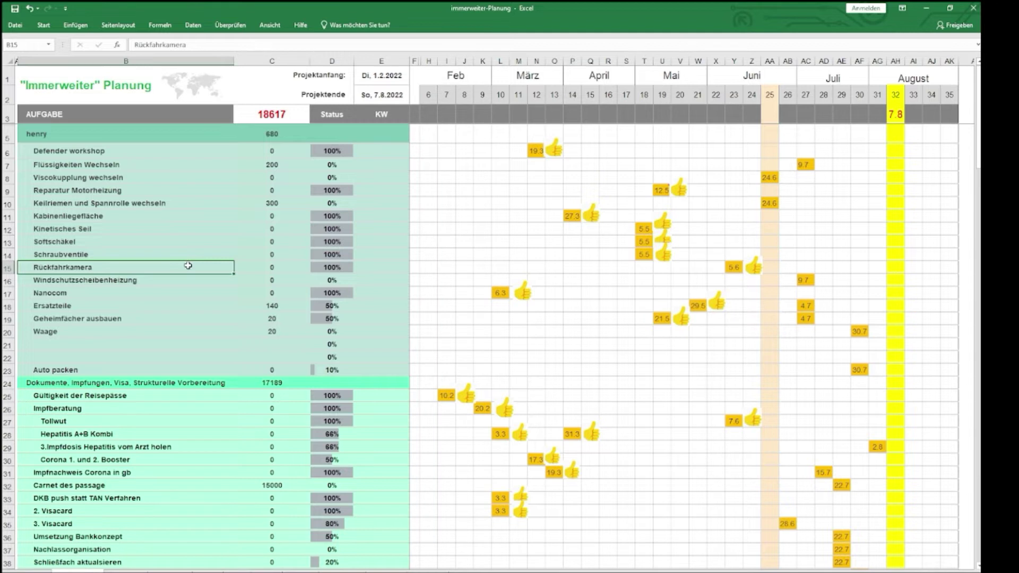
{"action": "left_click", "coordinate": [193, 293]}
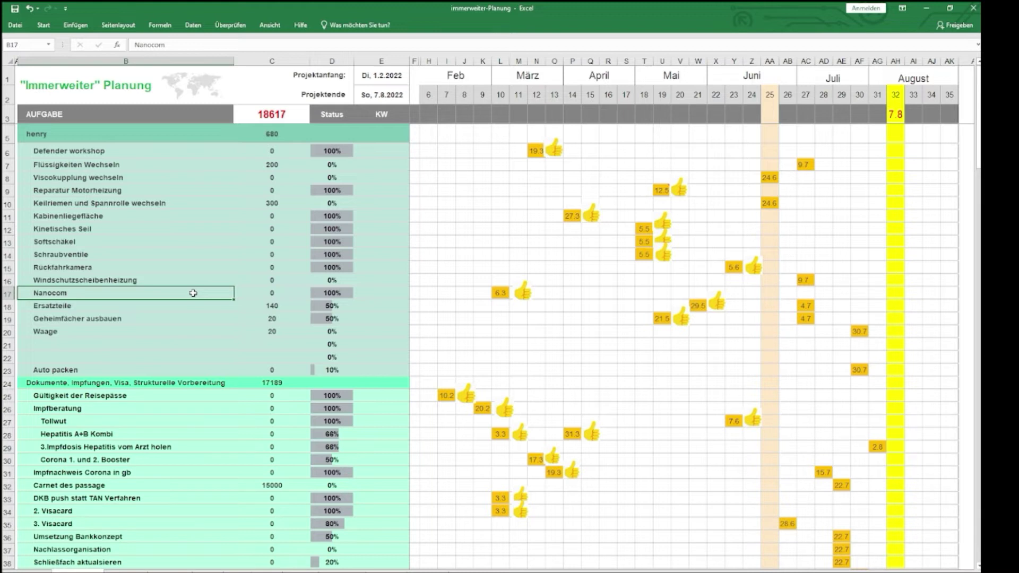
{"action": "left_click", "coordinate": [195, 304]}
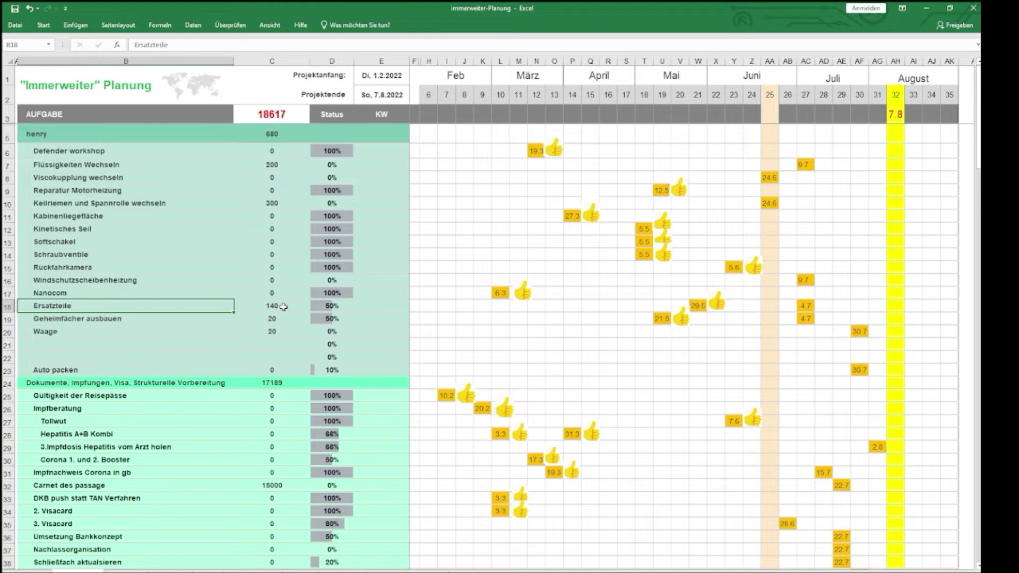
{"action": "left_click", "coordinate": [255, 332]}
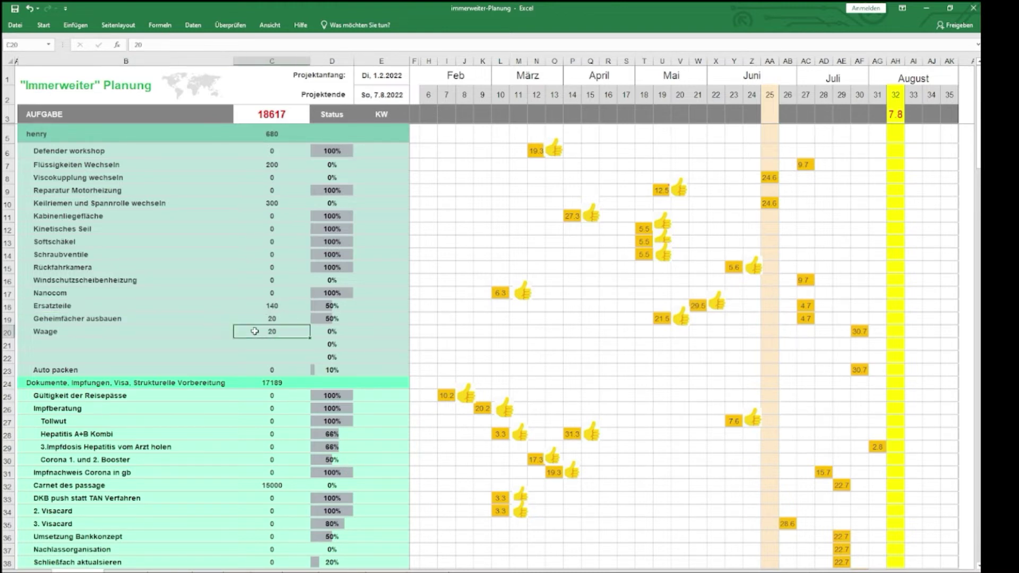
{"action": "left_click", "coordinate": [183, 332]}
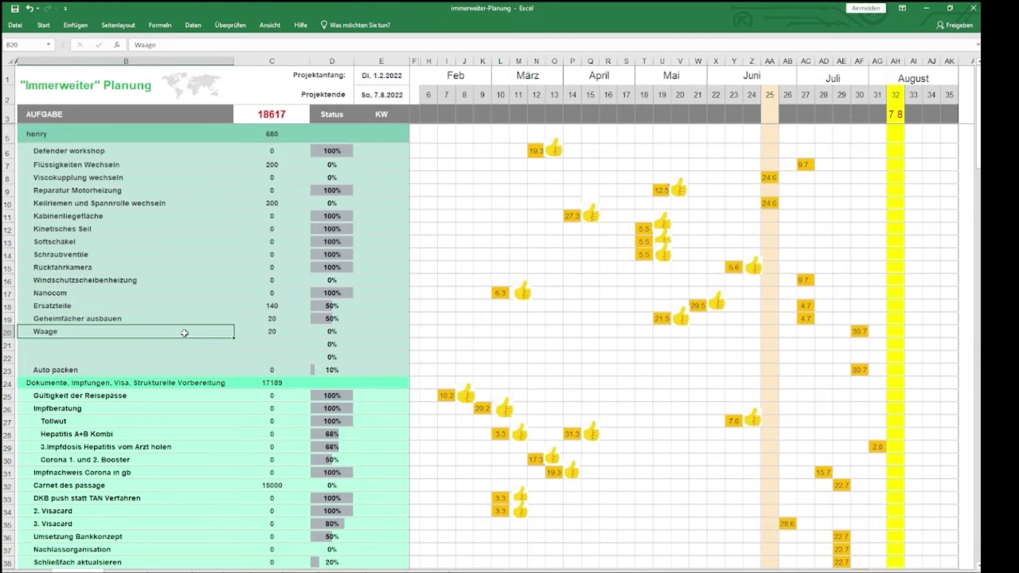
Review the documents and vaccination section from Gültigkeit der Reisepässe to Carnet des passage, including the scheduled date of Carnet des passage
{"action": "scroll", "coordinate": [184, 333], "scroll_direction": "down", "scroll_amount": 1}
{"action": "left_click", "coordinate": [183, 339]}
{"action": "scroll", "coordinate": [183, 342], "scroll_direction": "down", "scroll_amount": 3}
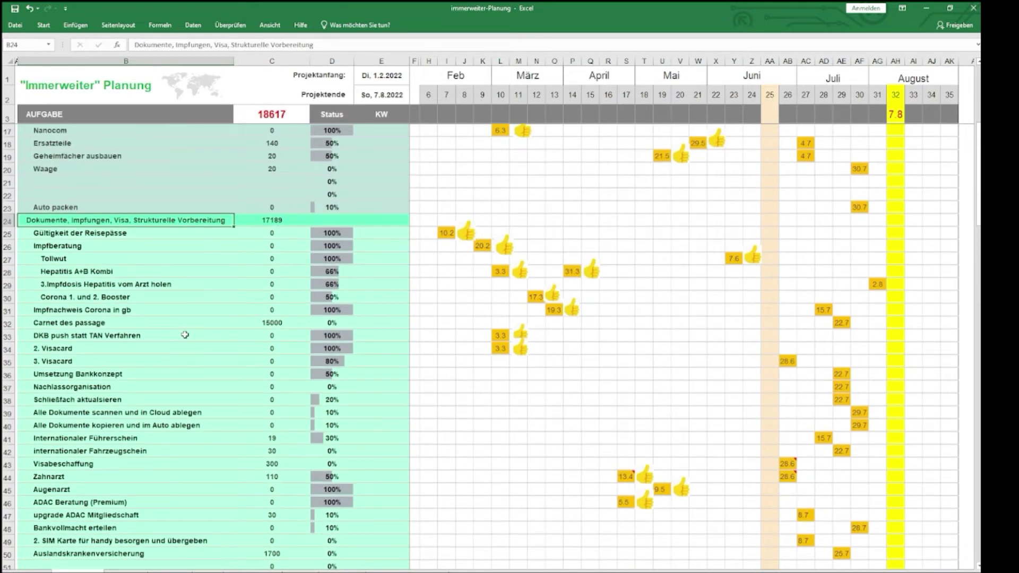
{"action": "scroll", "coordinate": [183, 337], "scroll_direction": "down", "scroll_amount": 1}
{"action": "left_click", "coordinate": [142, 198]}
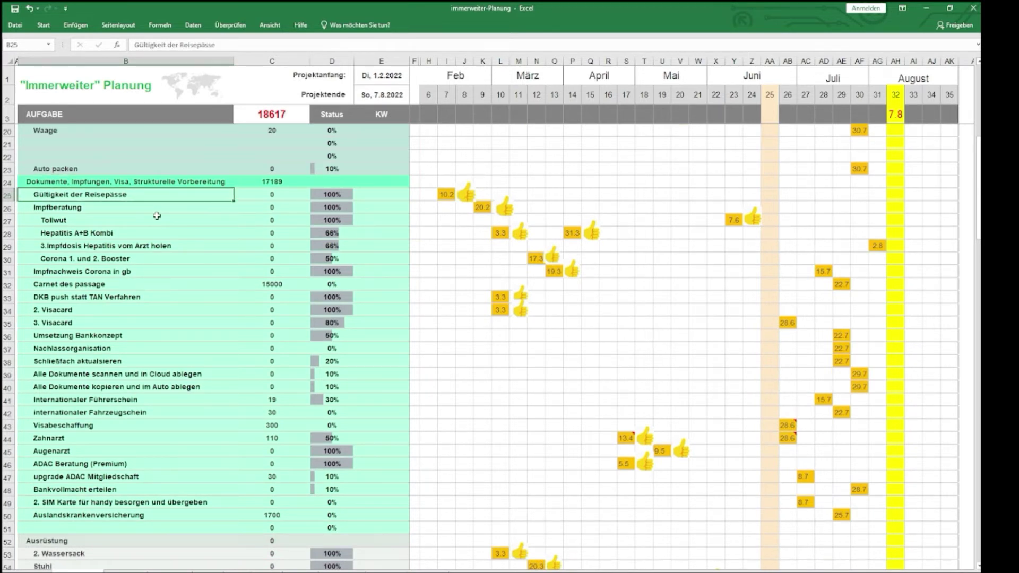
{"action": "left_click", "coordinate": [128, 209]}
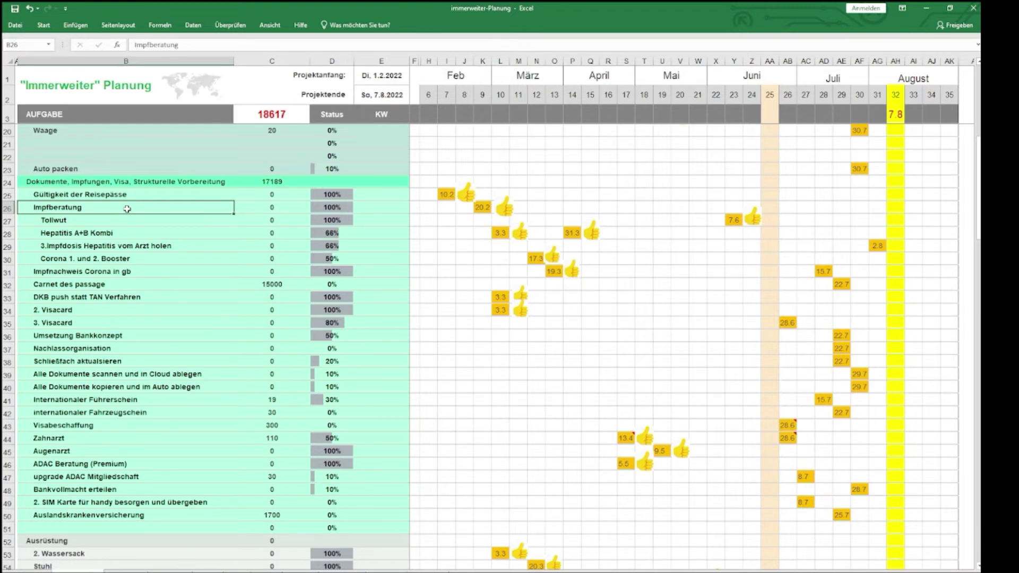
{"action": "left_click_drag", "start_coordinate": [138, 220], "coordinate": [151, 271]}
{"action": "left_click", "coordinate": [156, 285]}
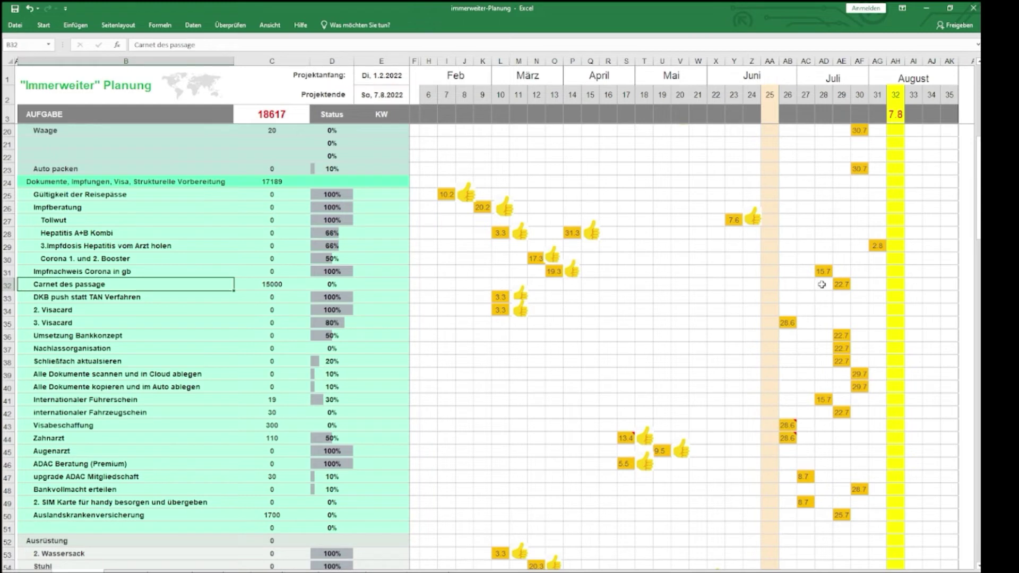
{"action": "left_click", "coordinate": [847, 286]}
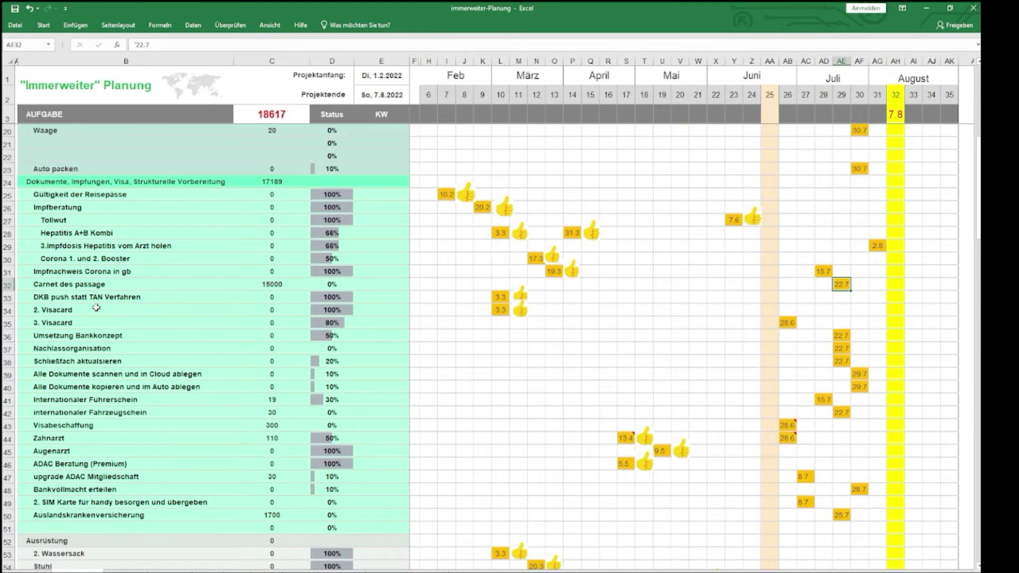
Review the tasks from 2. Visacard to Augenarzt, covering the bank concept, document copies, international driving papers and visa procurement
{"action": "left_click_drag", "start_coordinate": [95, 309], "coordinate": [97, 321]}
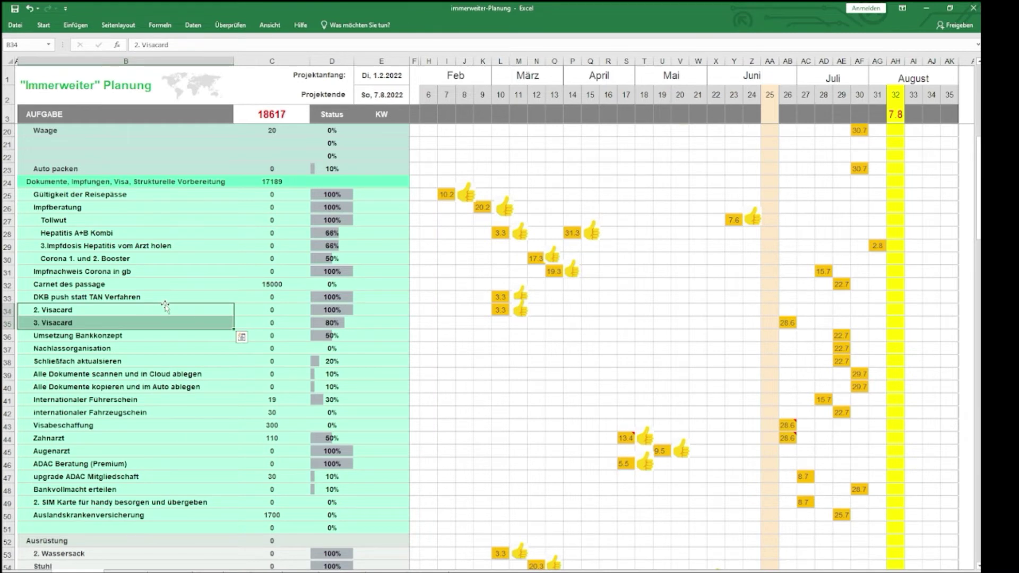
{"action": "left_click", "coordinate": [135, 334]}
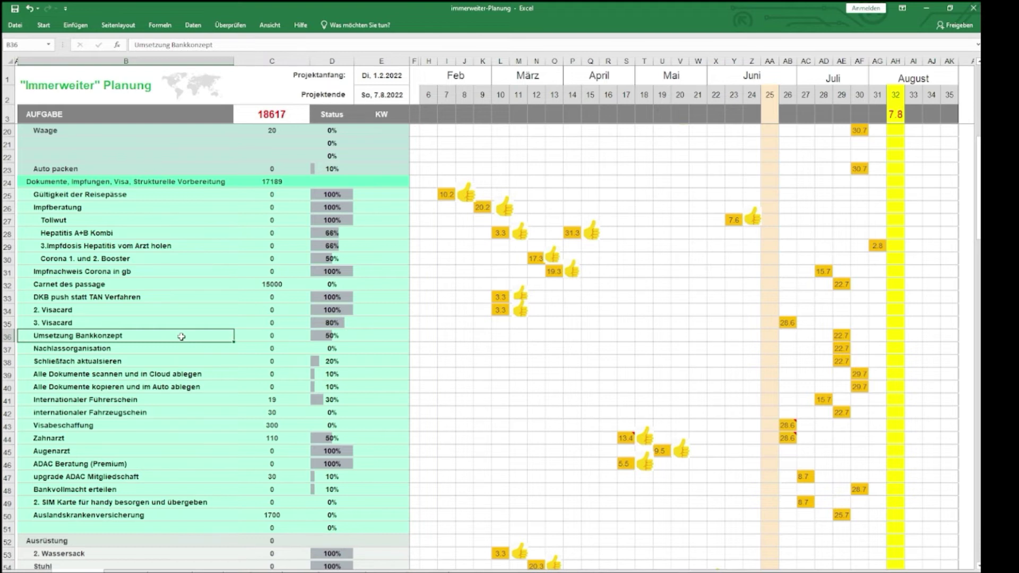
{"action": "left_click", "coordinate": [218, 371]}
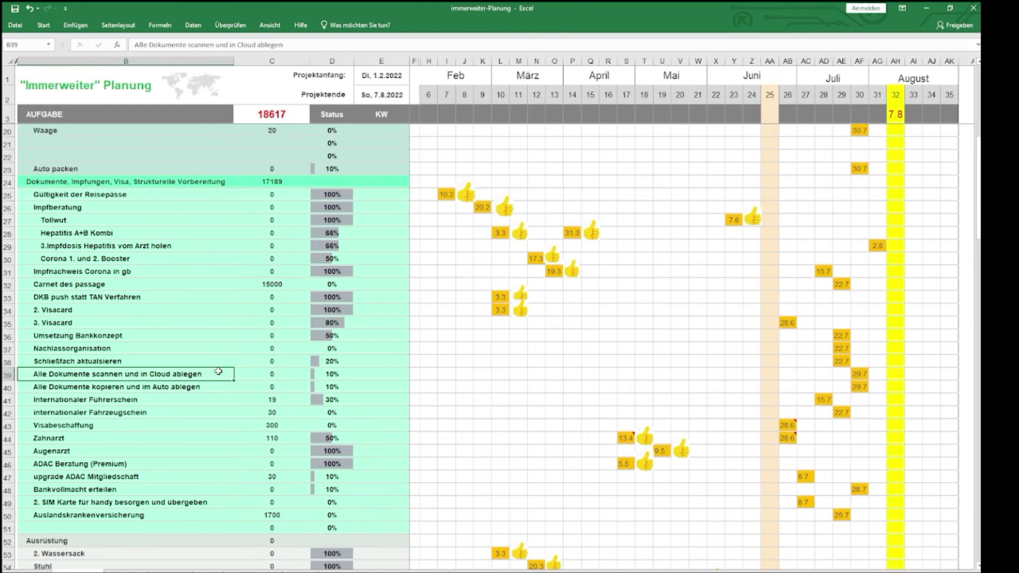
{"action": "left_click", "coordinate": [214, 384]}
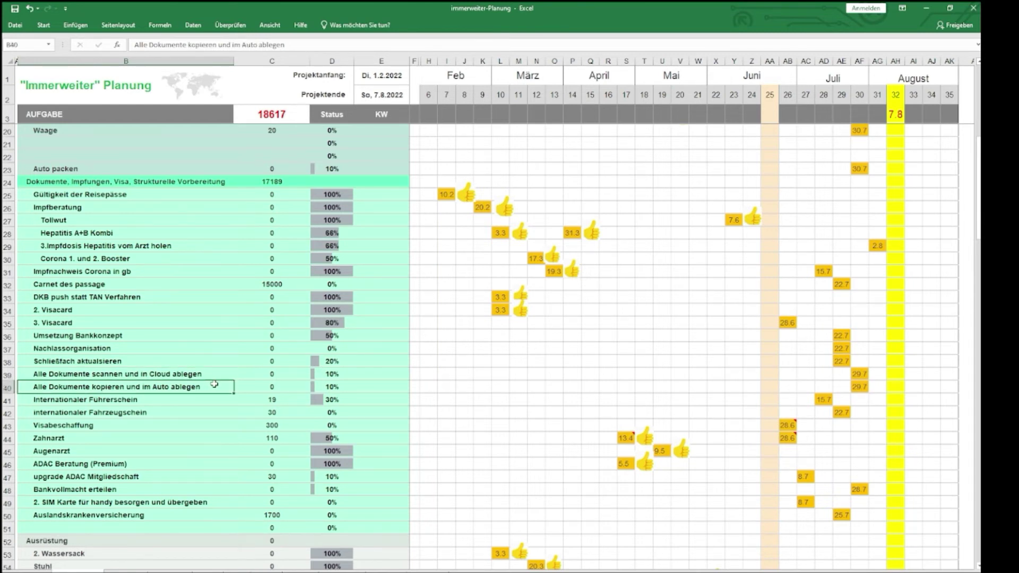
{"action": "left_click", "coordinate": [196, 399]}
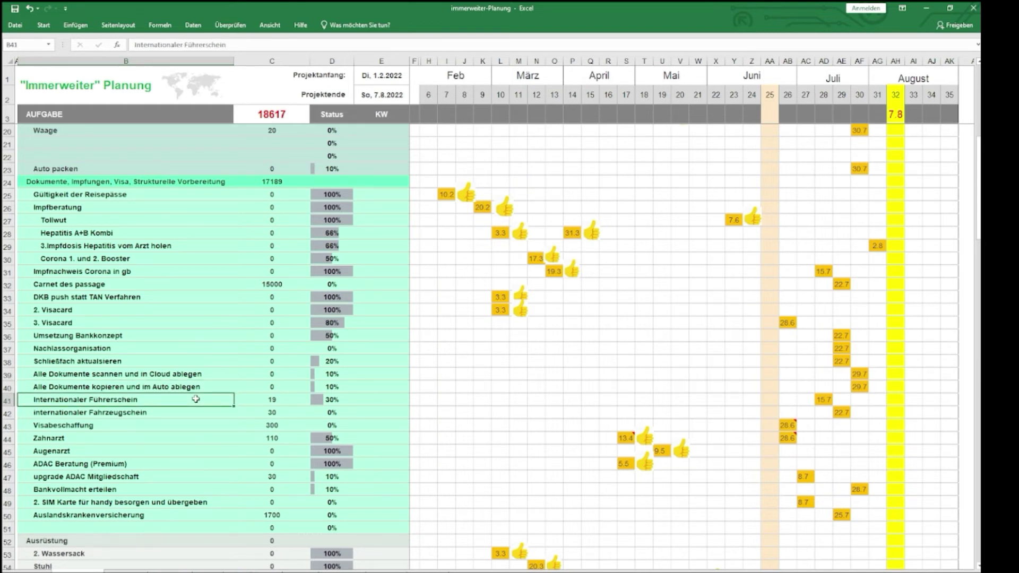
{"action": "left_click", "coordinate": [188, 413]}
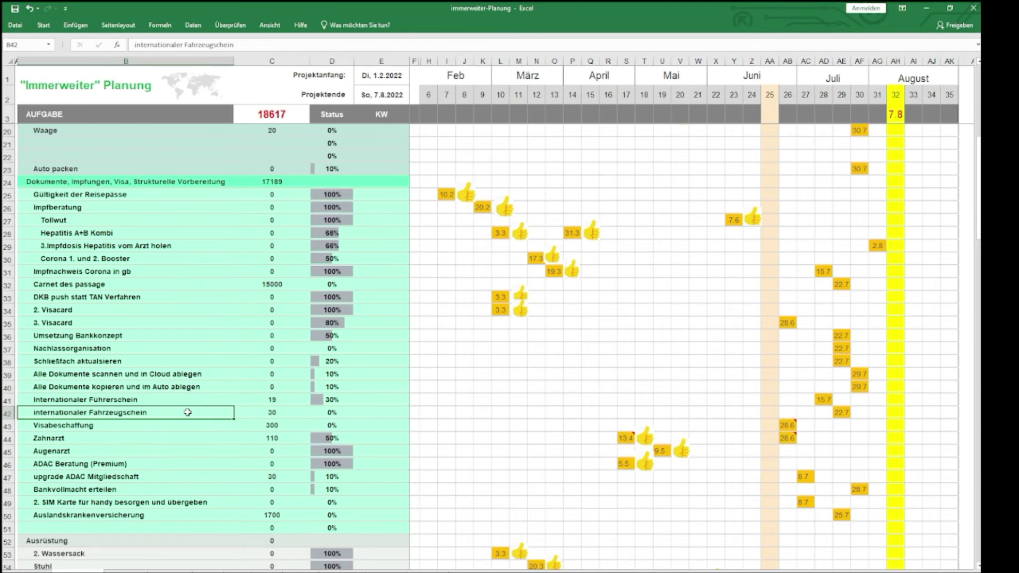
{"action": "left_click", "coordinate": [191, 427]}
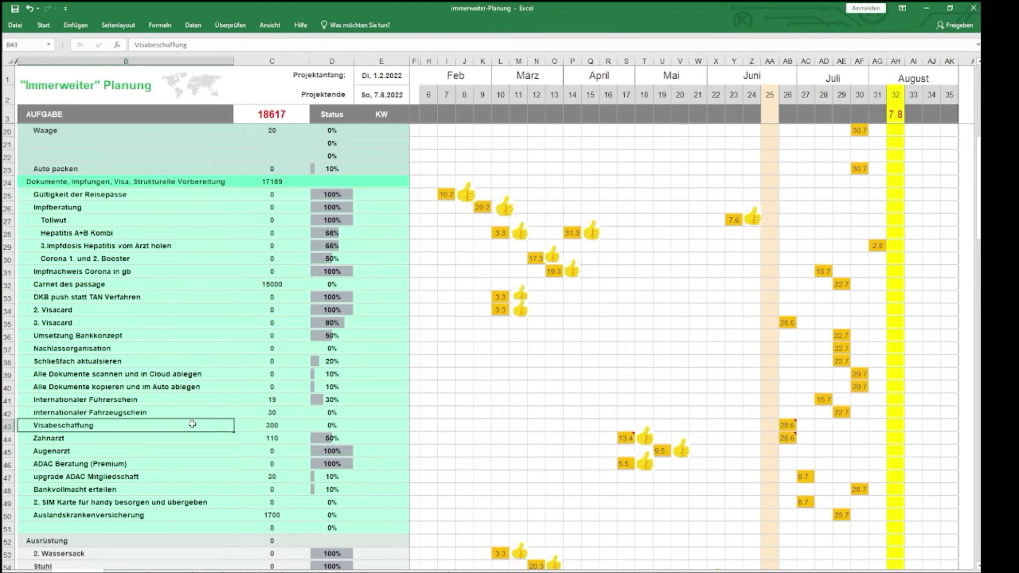
{"action": "left_click_drag", "start_coordinate": [201, 439], "coordinate": [197, 456]}
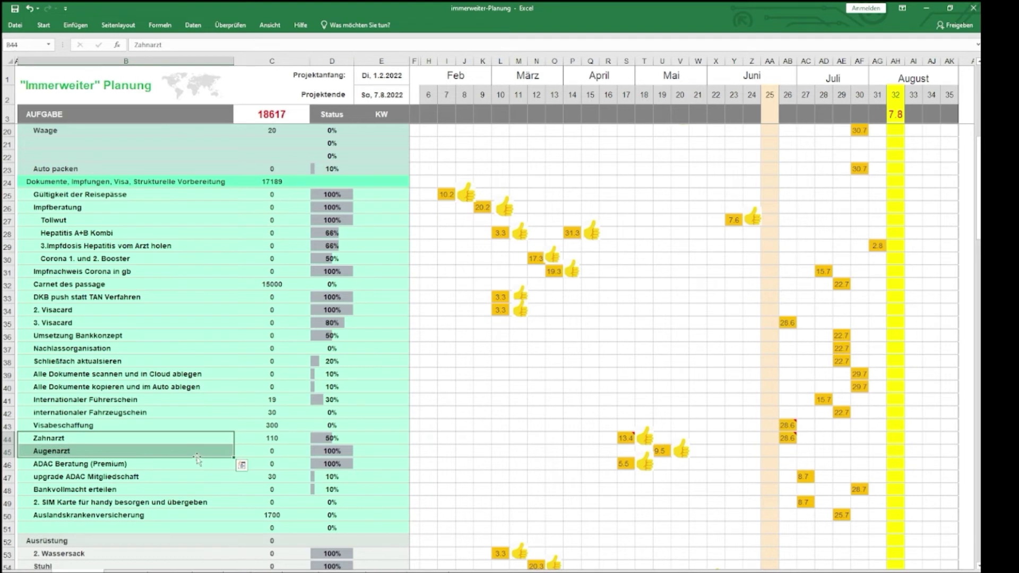
{"action": "scroll", "coordinate": [183, 480], "scroll_direction": "down", "scroll_amount": 1}
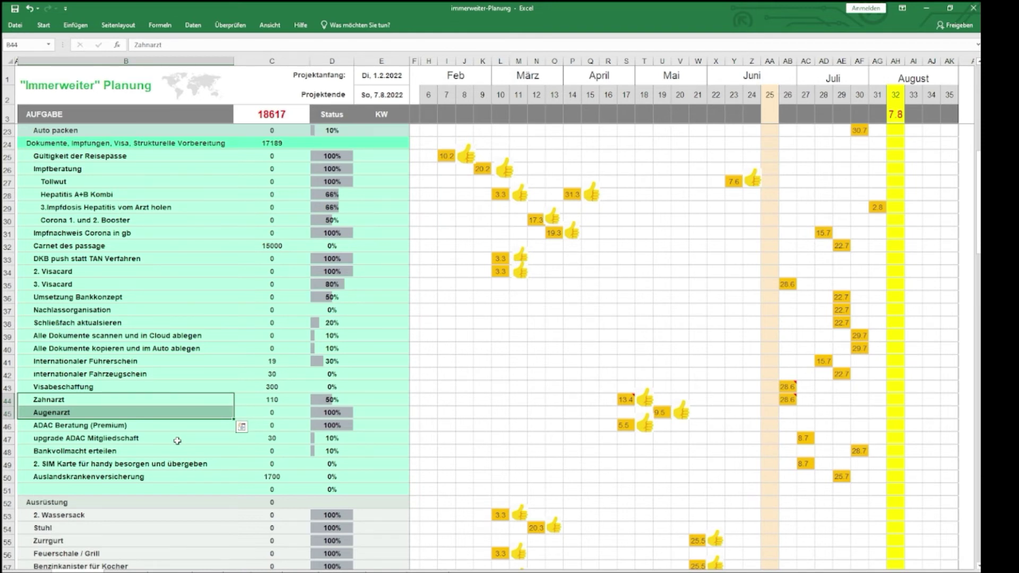
Review the Auslandskrankenversicherung task and the Ausrüstung section from 2. Wassersack to Solarpanel, including the note on Solarpanel
{"action": "left_click", "coordinate": [175, 474]}
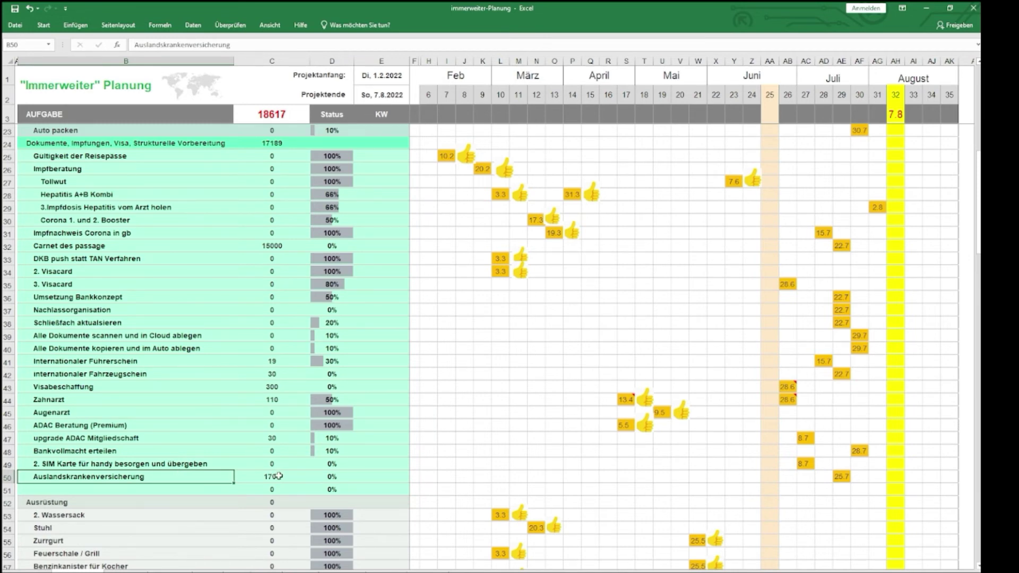
{"action": "scroll", "coordinate": [215, 405], "scroll_direction": "down", "scroll_amount": 3}
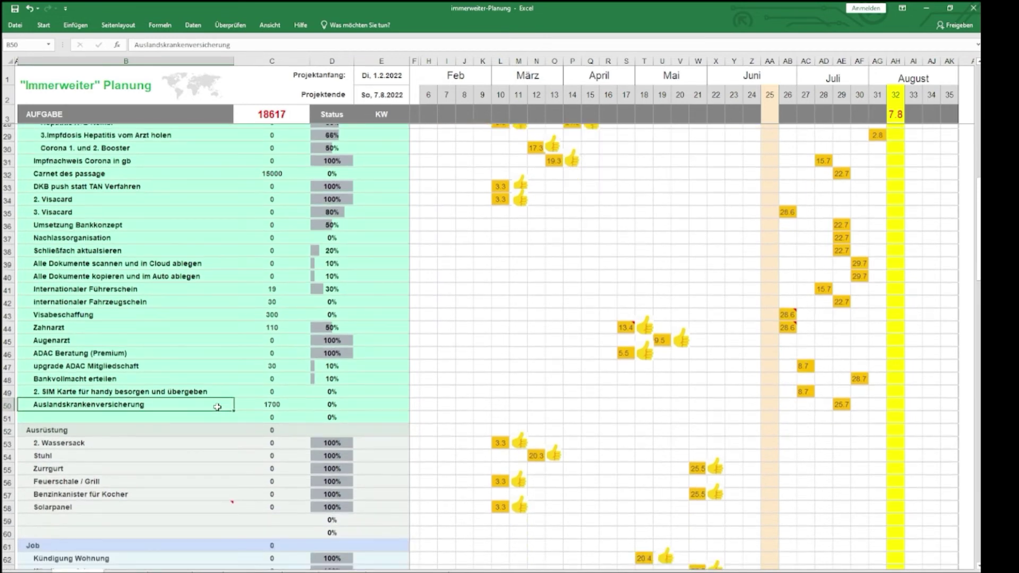
{"action": "scroll", "coordinate": [217, 407], "scroll_direction": "down", "scroll_amount": 1}
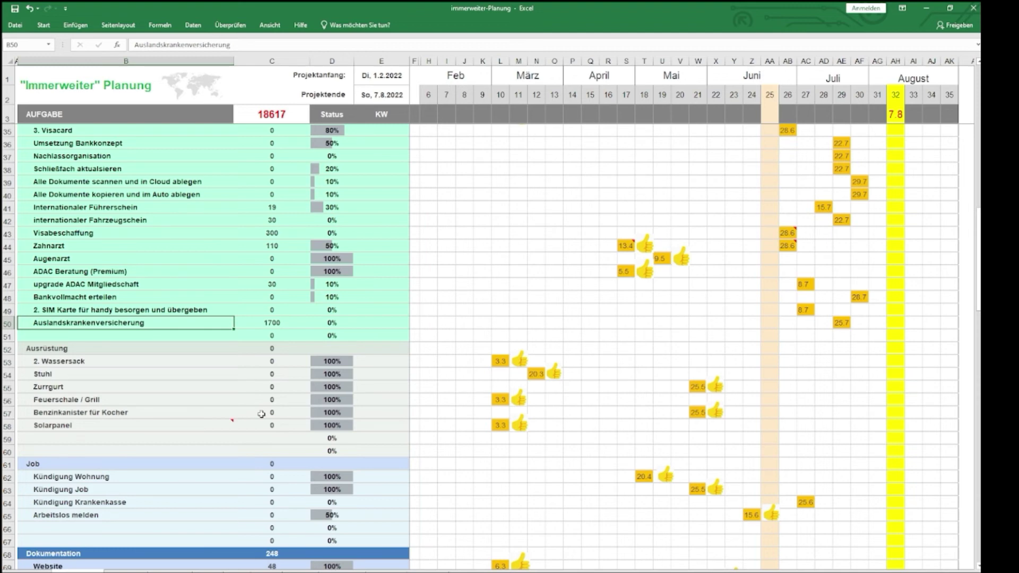
{"action": "mouse_move", "coordinate": [115, 425]}
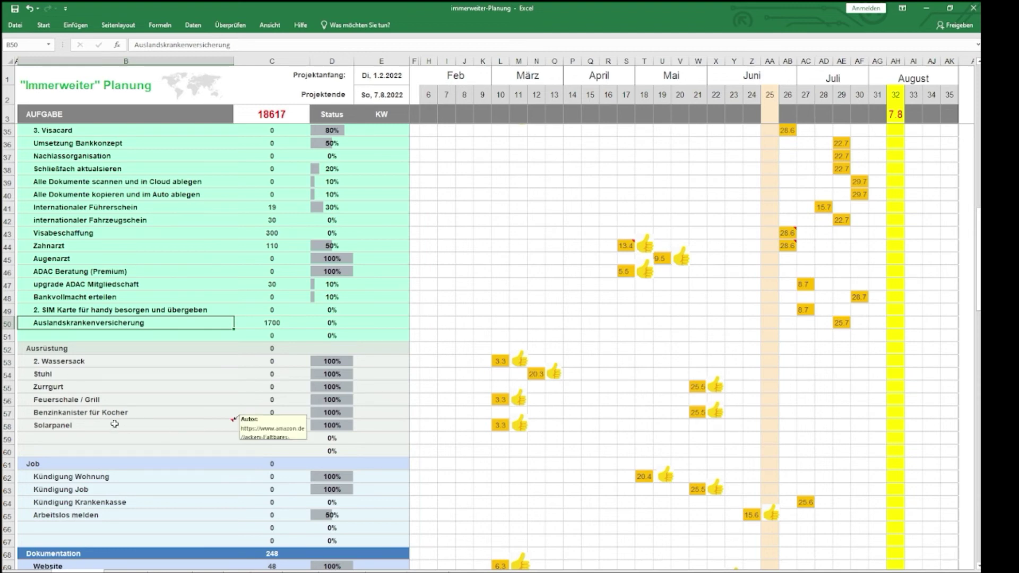
Review the Job section's cancellation and unemployment tasks and the Dokumentation section from Website to Instagram
{"action": "scroll", "coordinate": [133, 430], "scroll_direction": "down", "scroll_amount": 2}
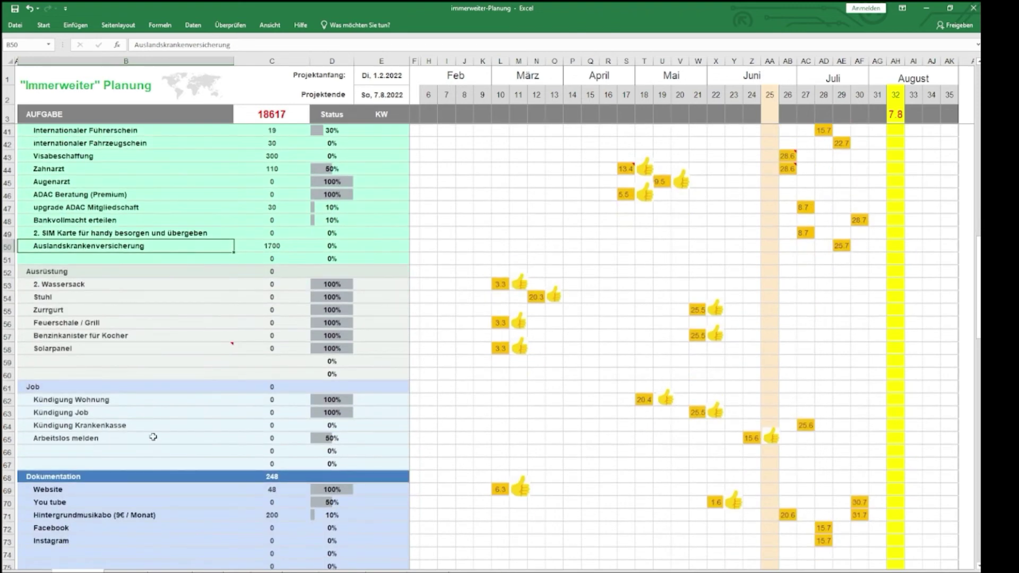
{"action": "scroll", "coordinate": [153, 437], "scroll_direction": "down", "scroll_amount": 1}
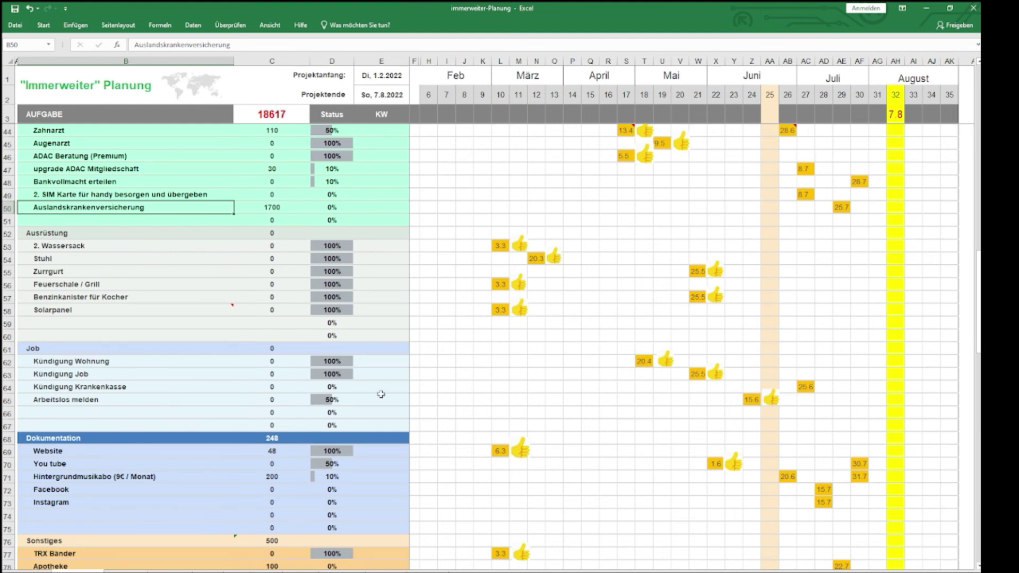
{"action": "scroll", "coordinate": [172, 443], "scroll_direction": "down", "scroll_amount": 3}
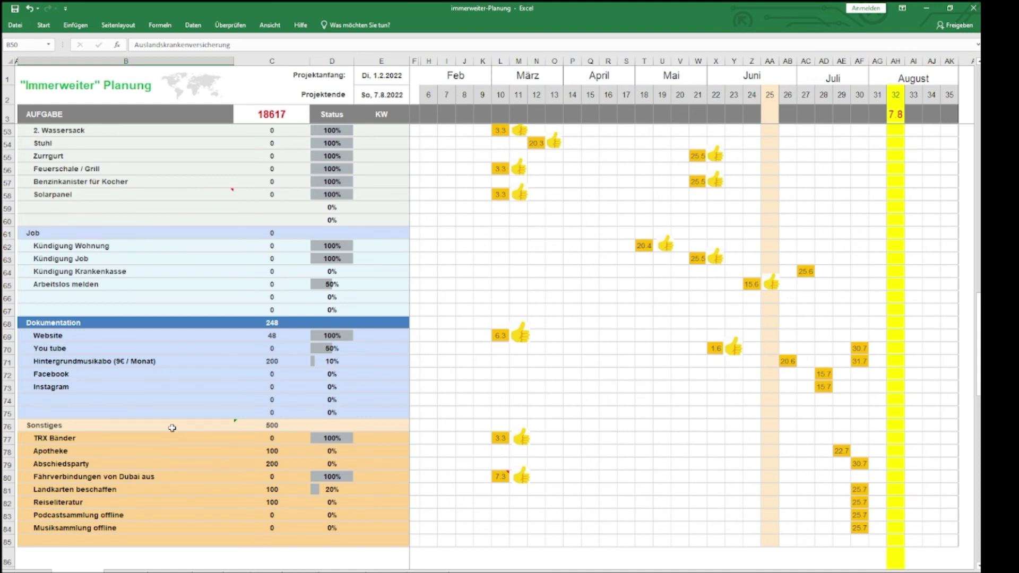
Review the Sonstiges tasks, including Fährverbindungen von Dubai aus, Landkarten, Reiseliteratur and the offline collections, and return to the plan's first section
{"action": "scroll", "coordinate": [172, 428], "scroll_direction": "down", "scroll_amount": 1}
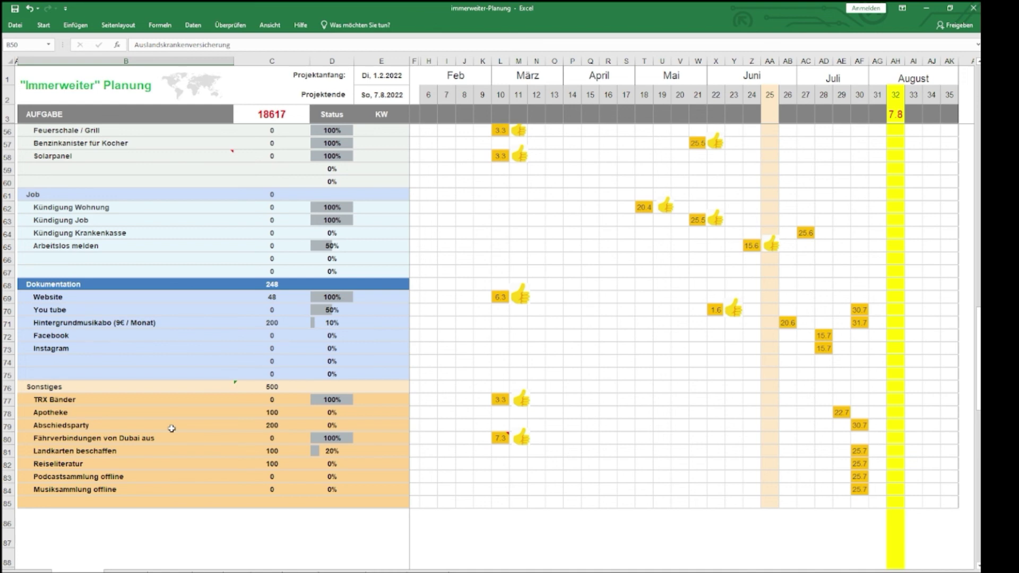
{"action": "left_click", "coordinate": [168, 437]}
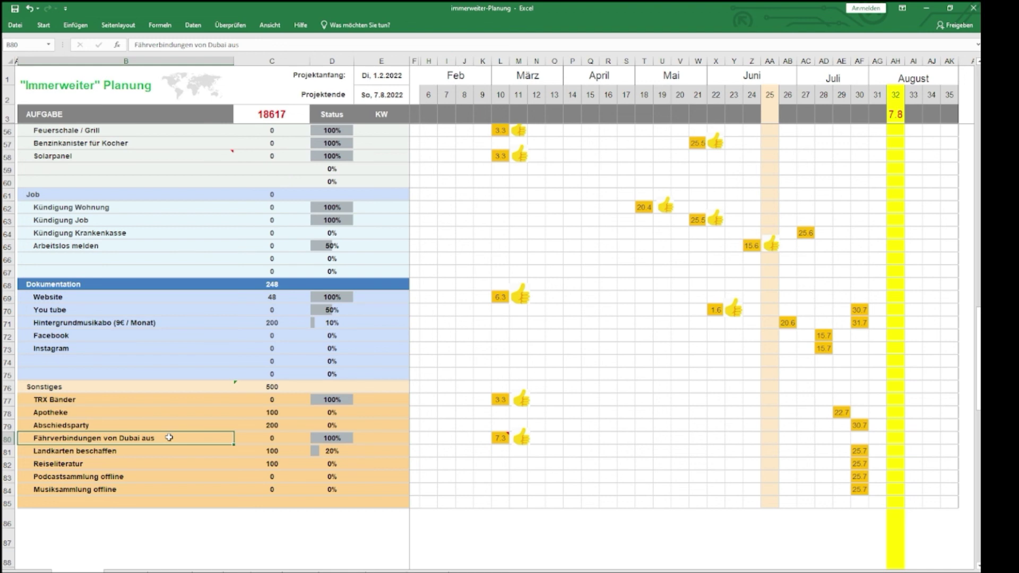
{"action": "left_click", "coordinate": [190, 451]}
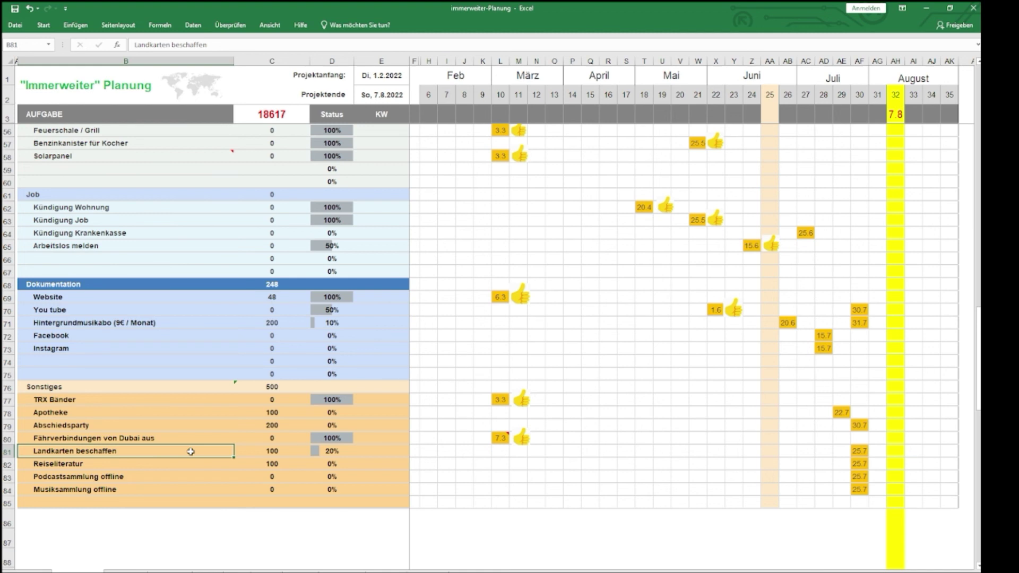
{"action": "left_click", "coordinate": [182, 464]}
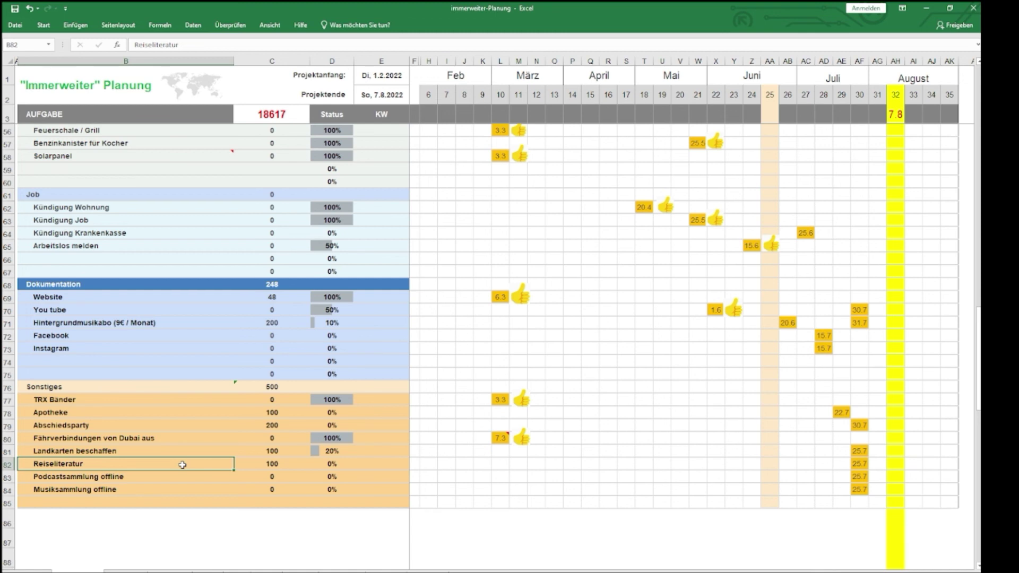
{"action": "left_click_drag", "start_coordinate": [182, 478], "coordinate": [188, 495]}
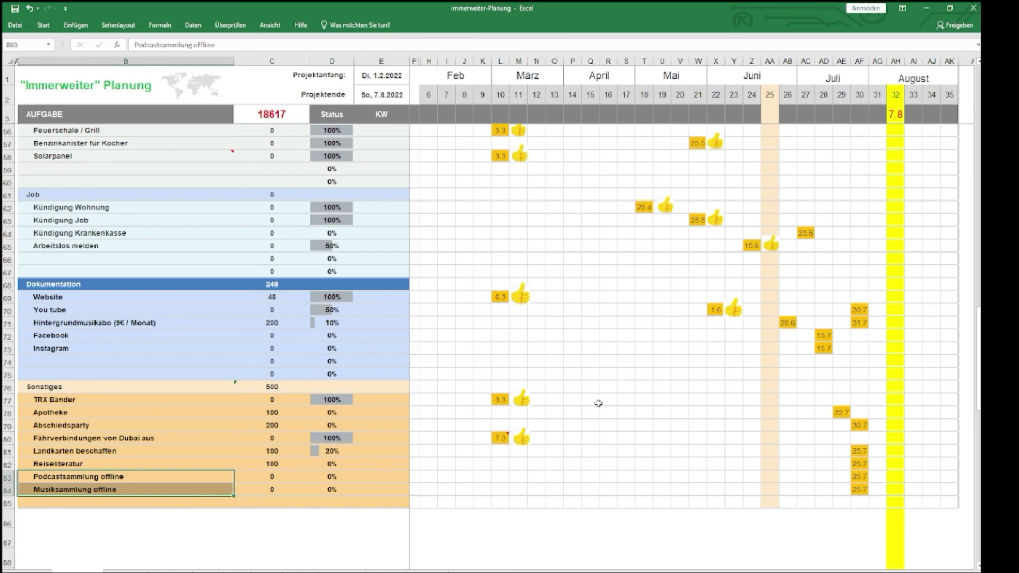
{"action": "scroll", "coordinate": [598, 404], "scroll_direction": "up", "scroll_amount": 8}
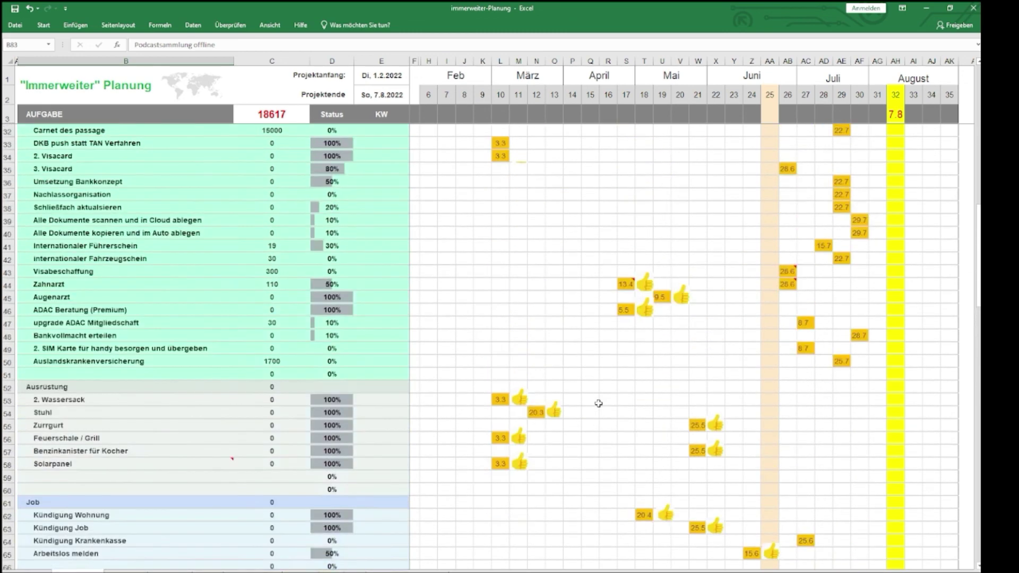
{"action": "scroll", "coordinate": [598, 403], "scroll_direction": "up", "scroll_amount": 9}
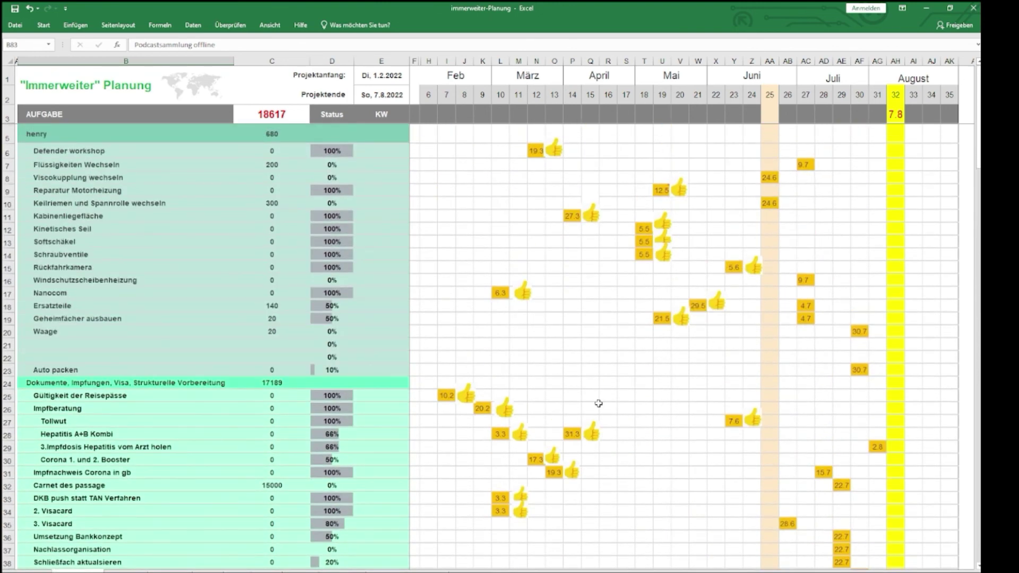